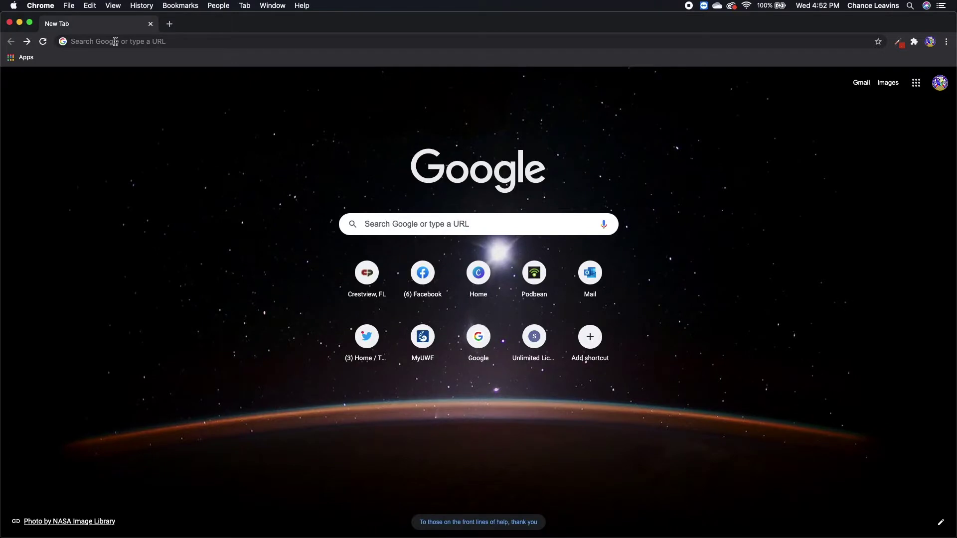
- Go to the cityofcrestview.org website
left_click(115, 42)
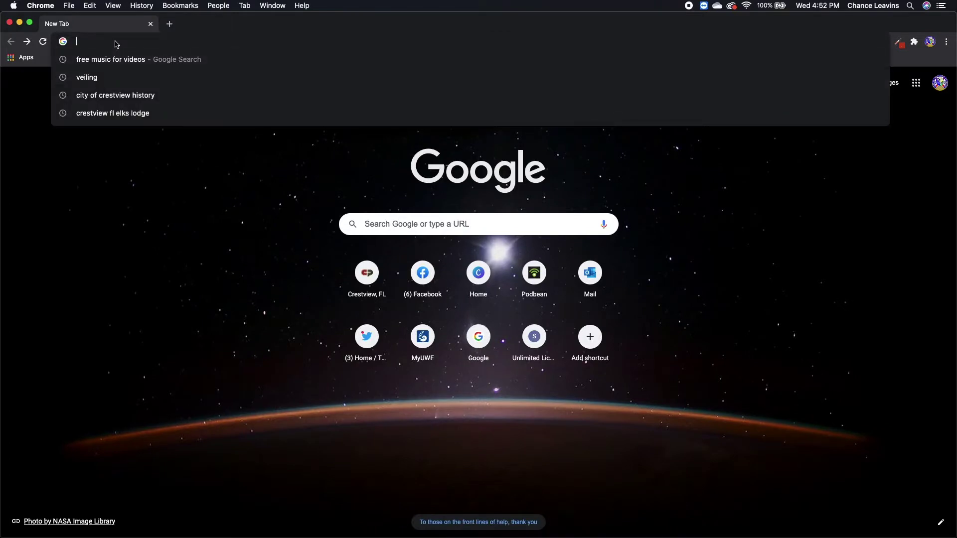
type("cityofcr")
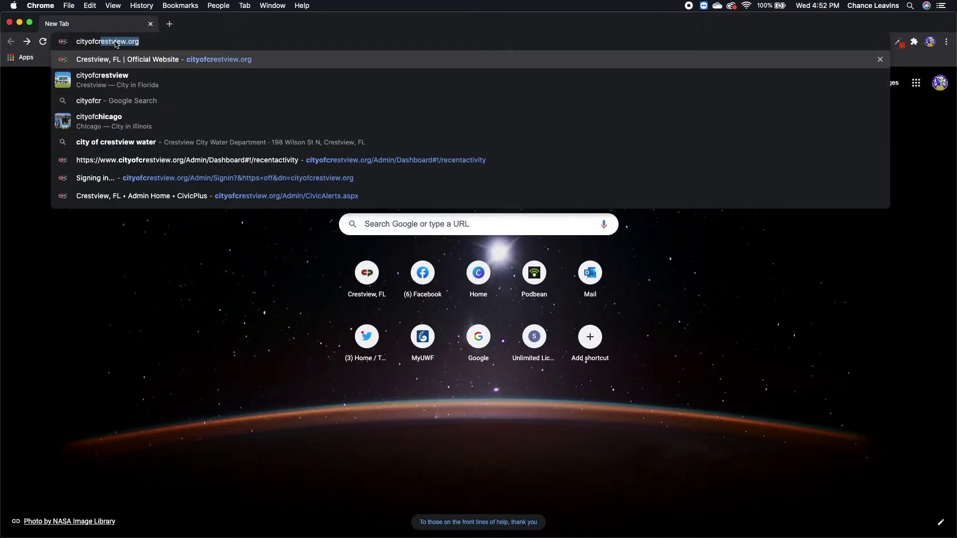
type("estview.org")
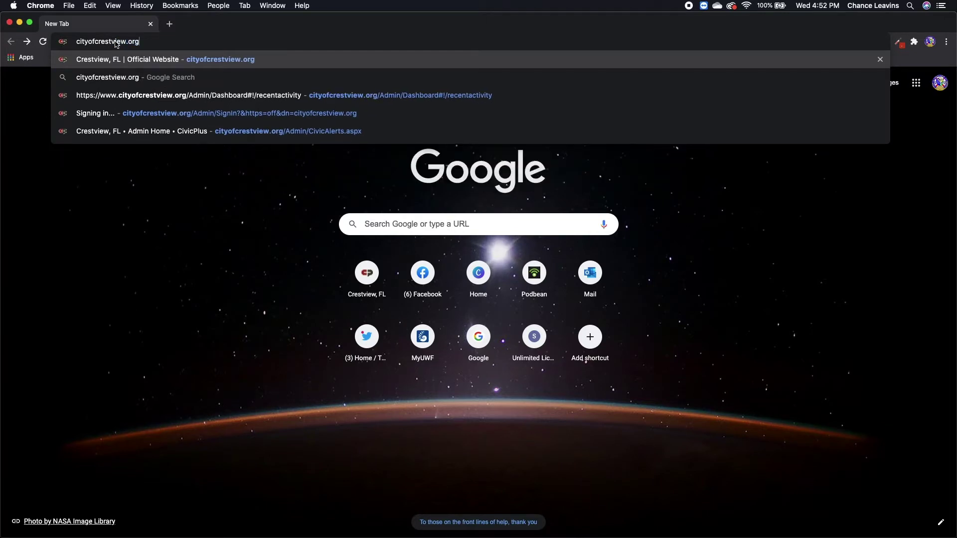
key("Return")
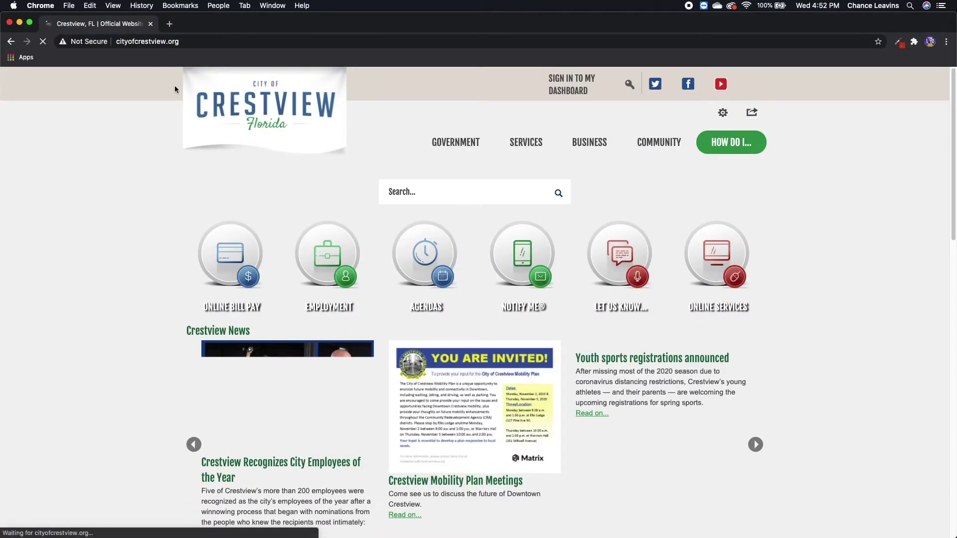
- Go through Community Development Services and GIS Services and Mapping to the Interactive Web Map
mouse_move(451, 145)
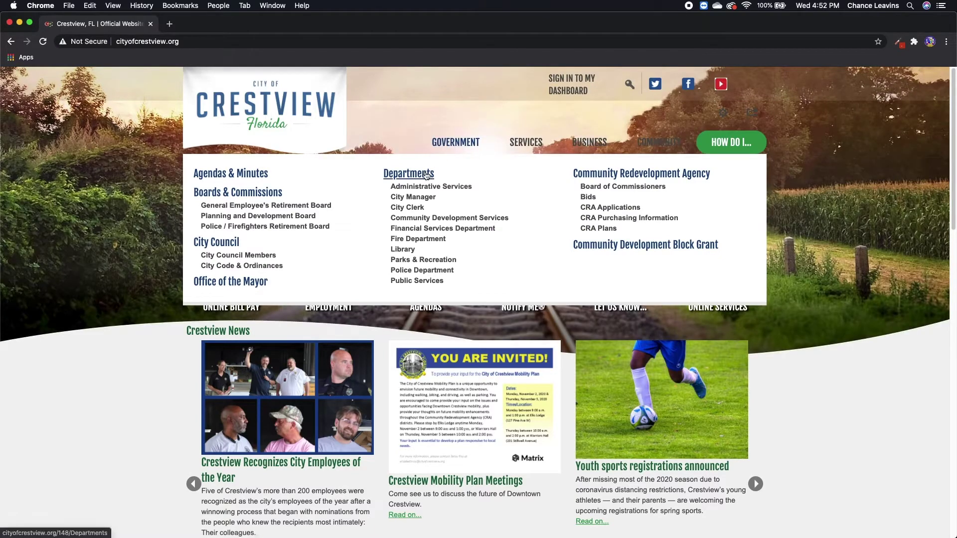
left_click(427, 221)
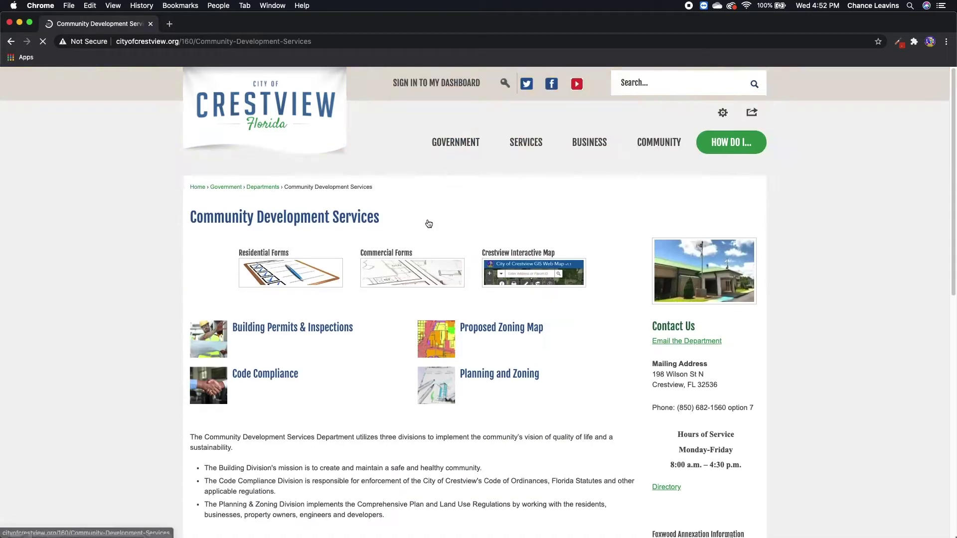
left_click(521, 280)
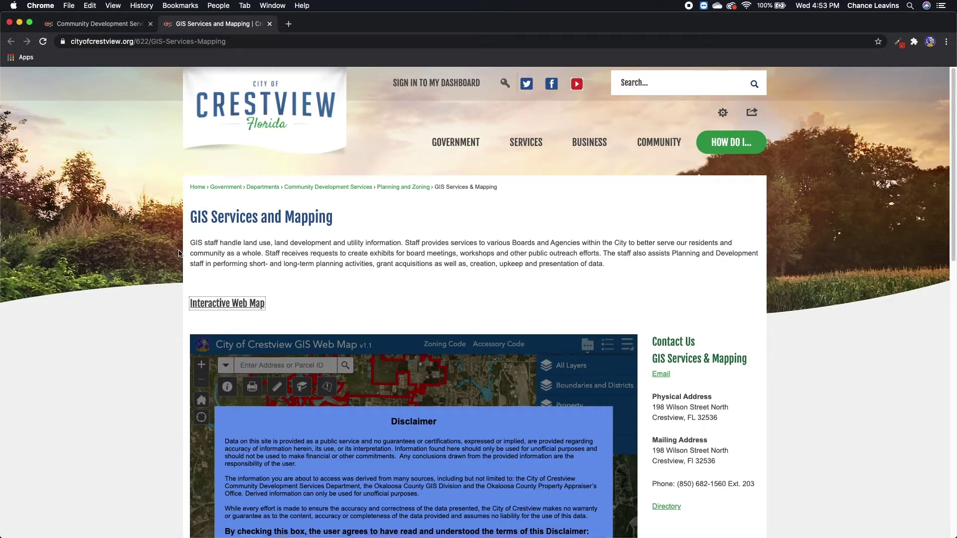
scroll(241, 259, "down", 5)
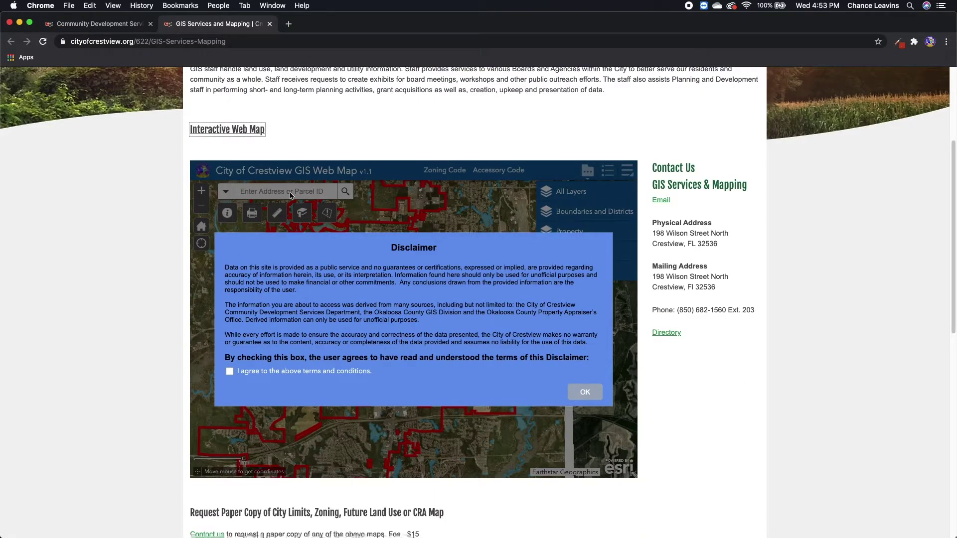
left_click(223, 134)
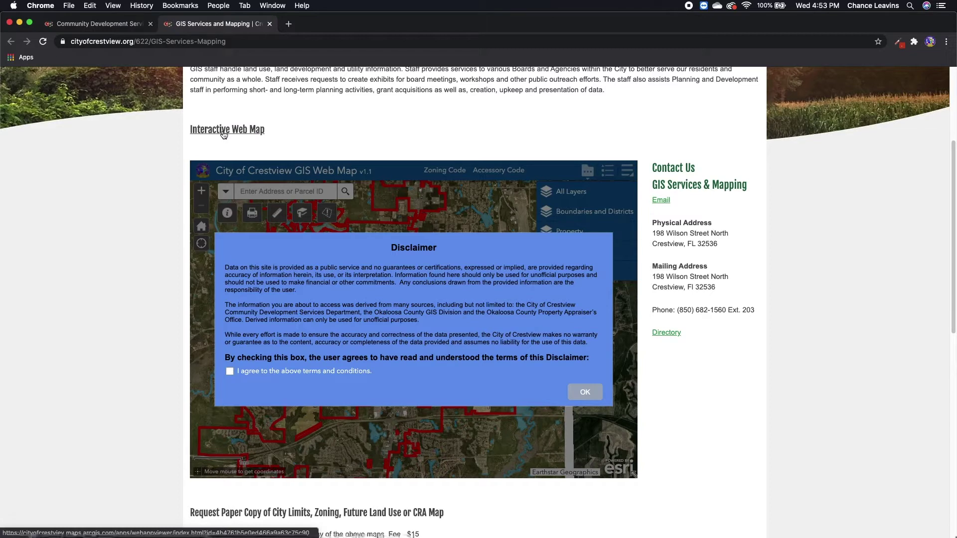
left_click(223, 130)
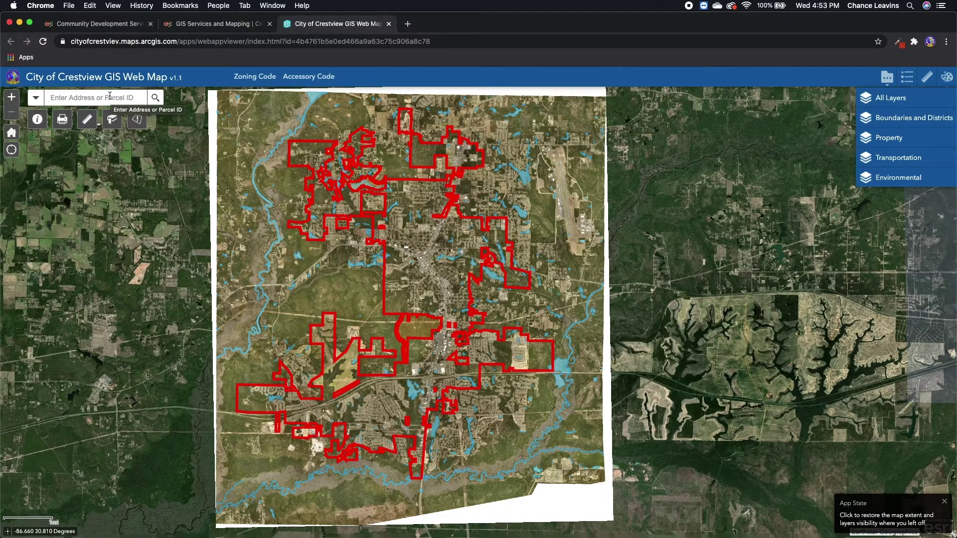
left_click(110, 96)
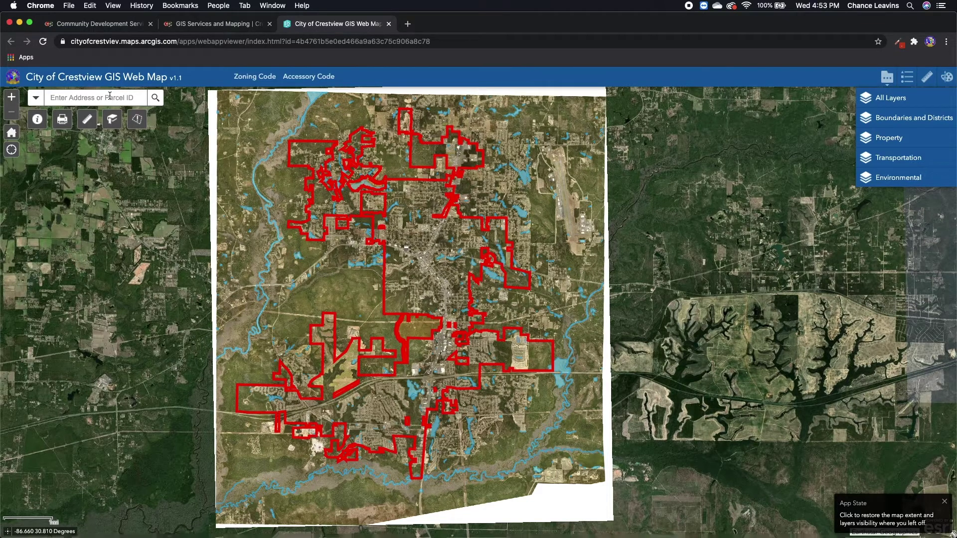
type("198")
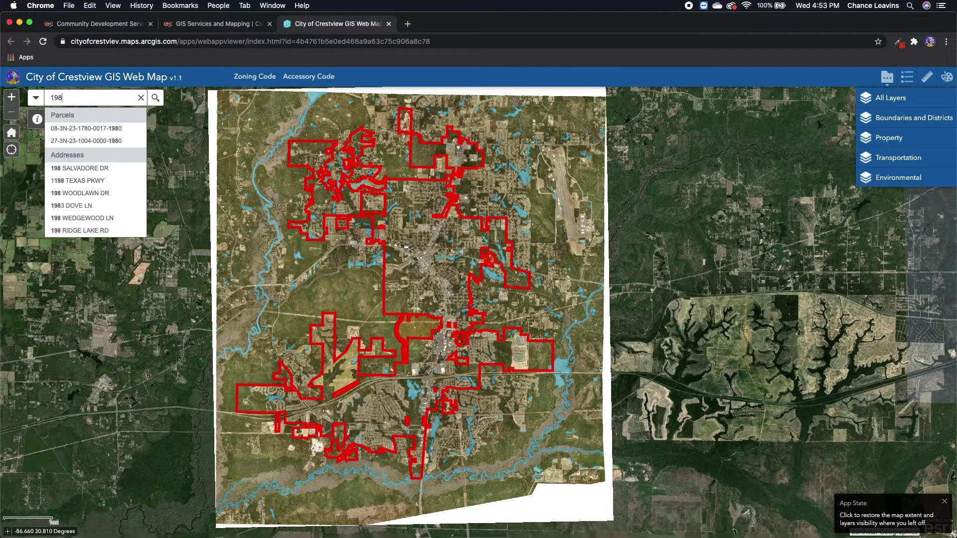
type(" n")
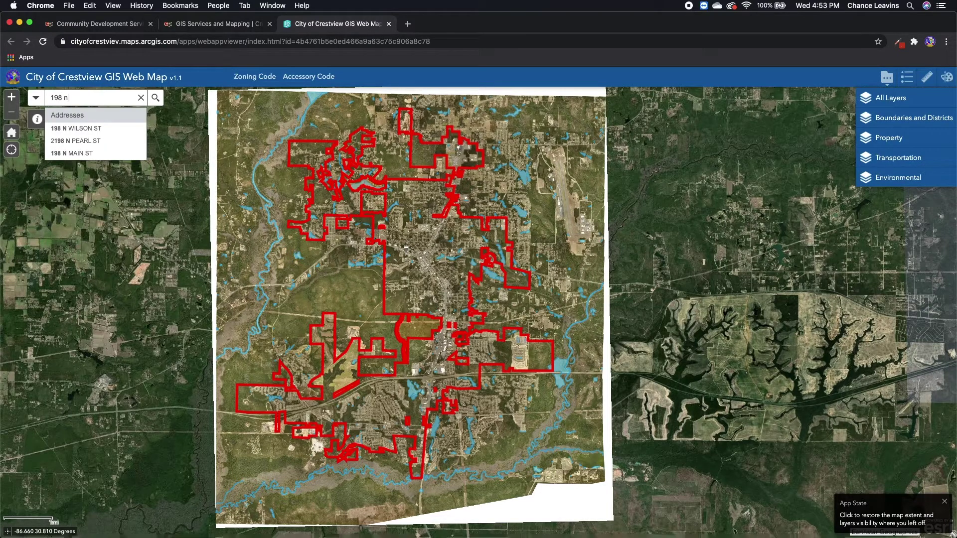
key("Down")
key("Return")
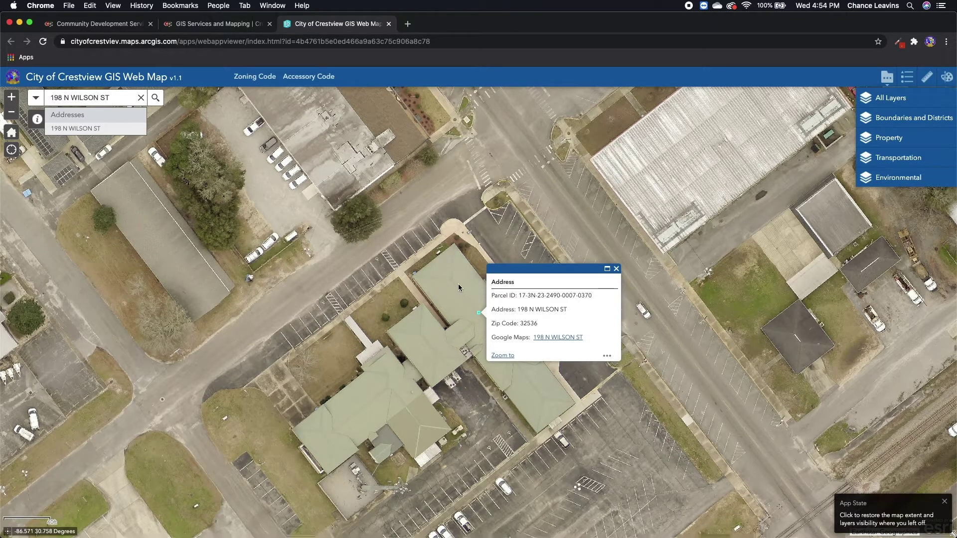
- Show the All Layers list from the layer categories menu
left_click(888, 81)
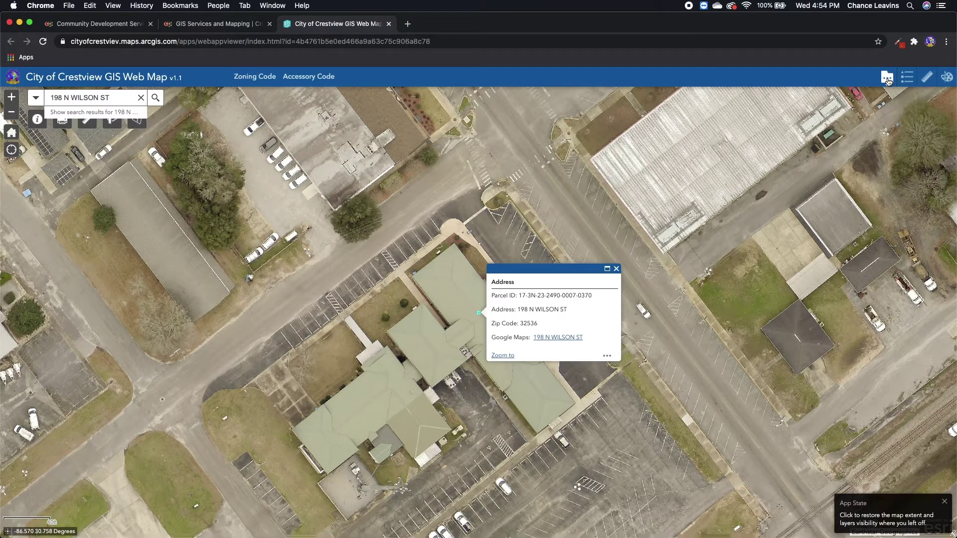
left_click(887, 81)
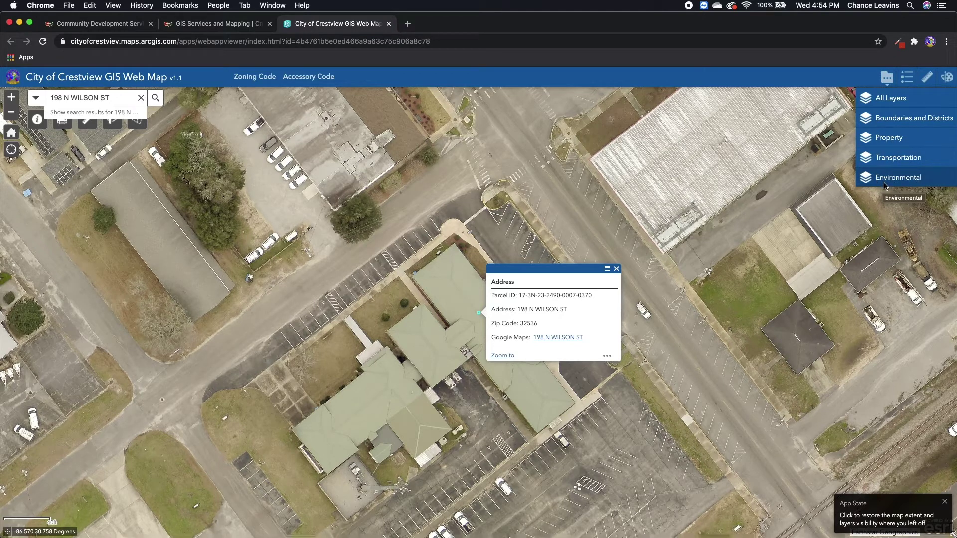
left_click(891, 101)
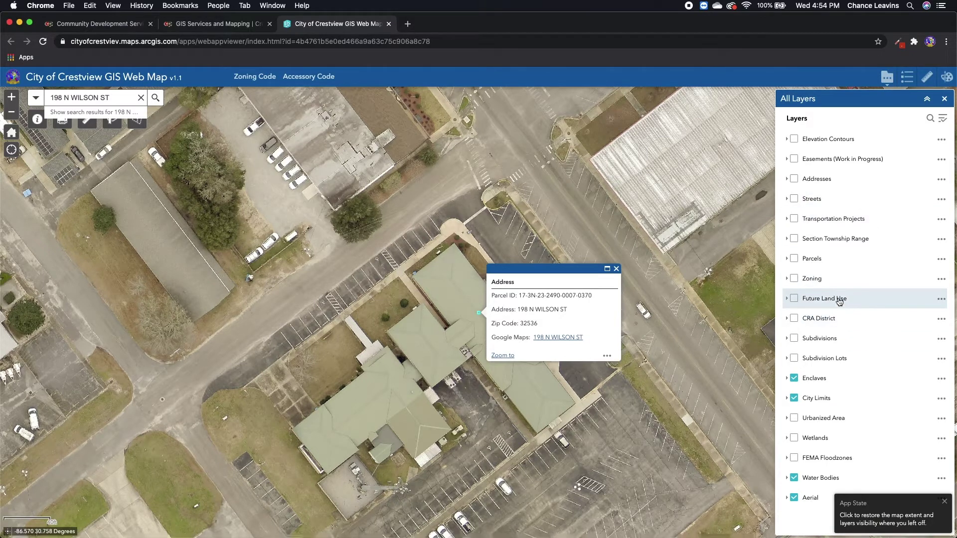
- Turn on the Parcels and Streets/Addresses layers and close the address popup
left_click(794, 259)
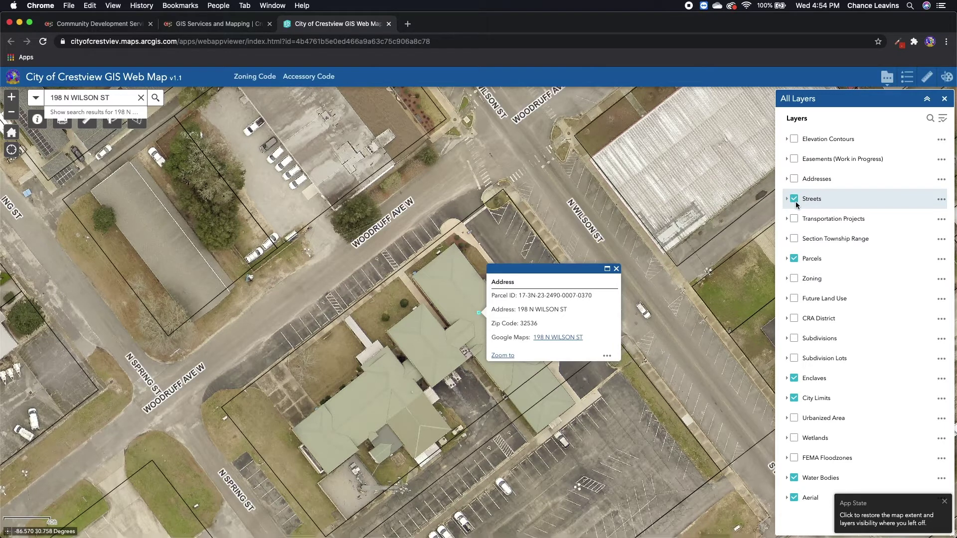
left_click(794, 178)
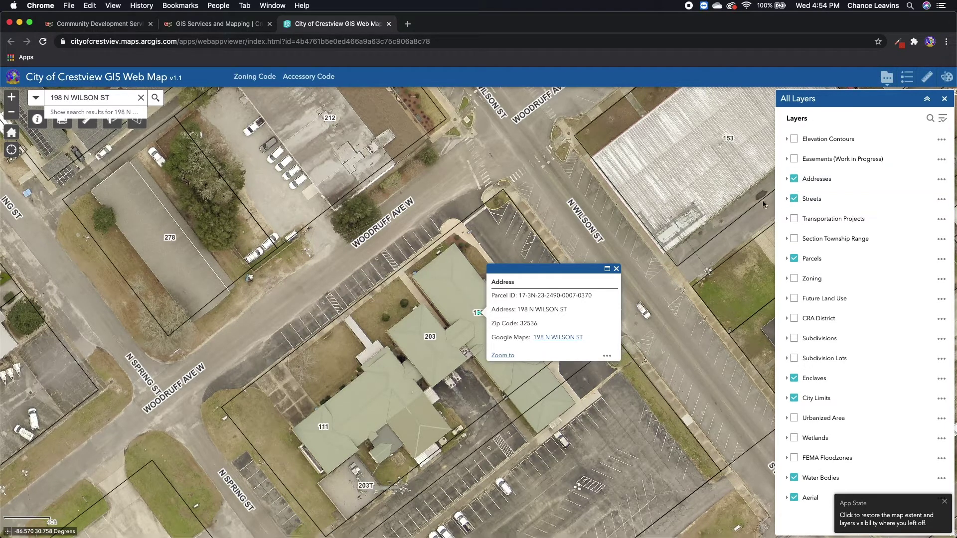
left_click(617, 269)
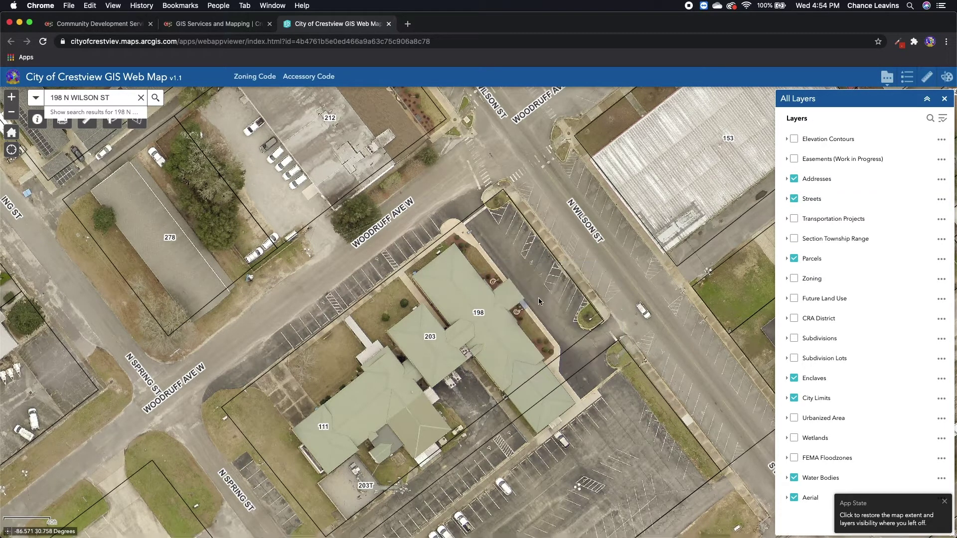
- View the details of parcel 198 and a nearby address, then close the popup
left_click(538, 298)
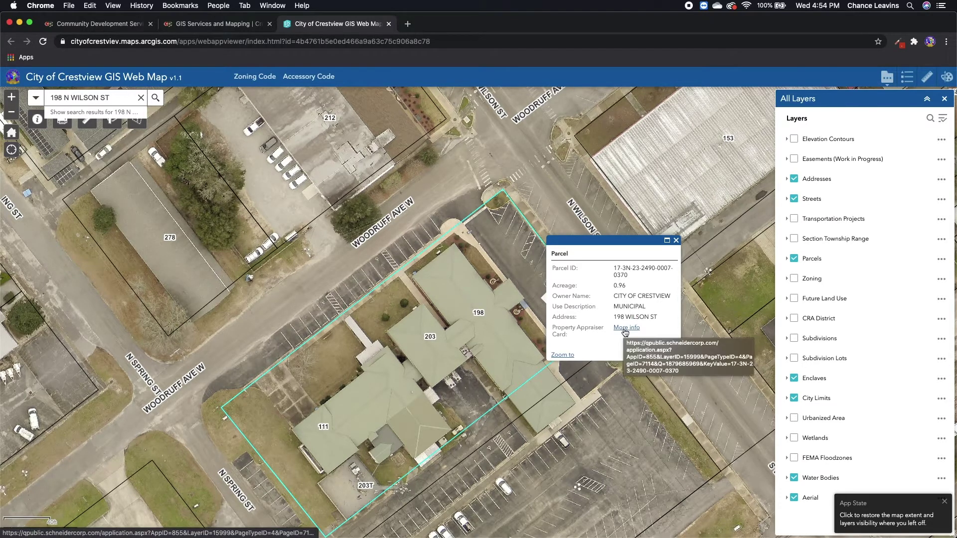
left_click(479, 316)
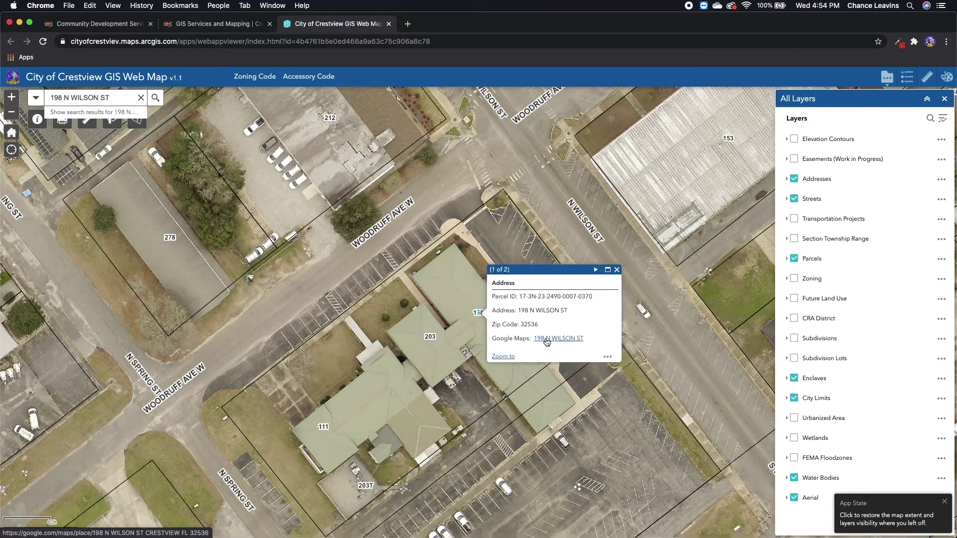
left_click(616, 270)
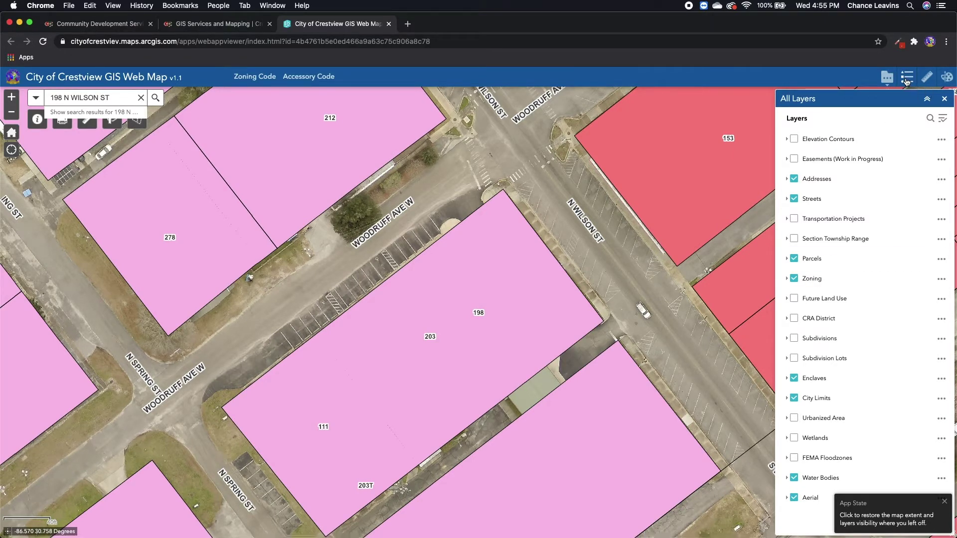
- Show the zoning class legend and zoom the map out
left_click(906, 80)
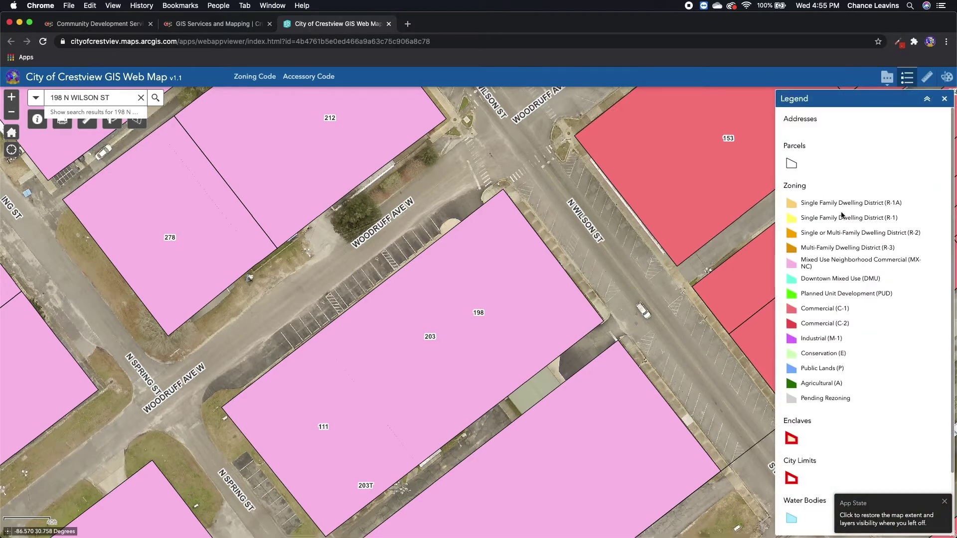
scroll(596, 253, "down", 3)
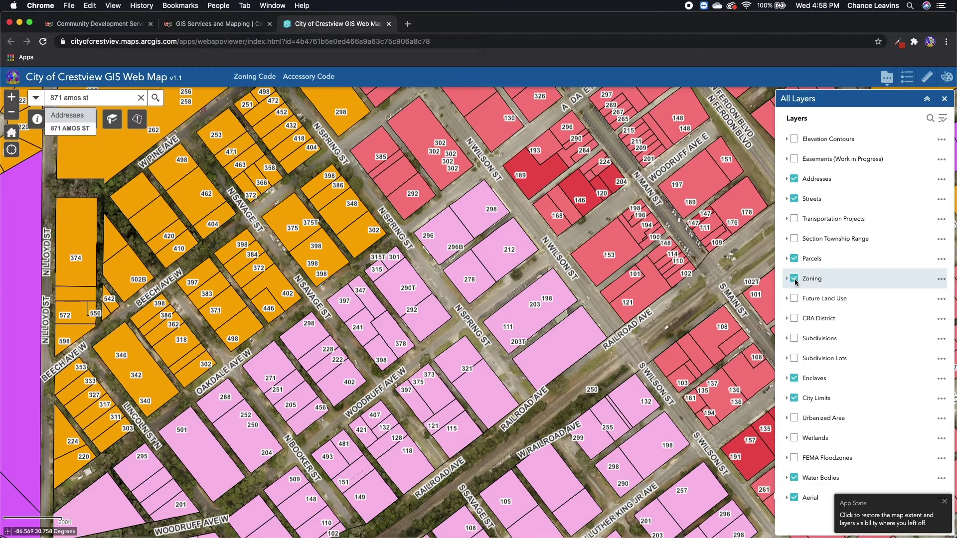
- Hide the Zoning layer and bring back the All Layers list
left_click(794, 279)
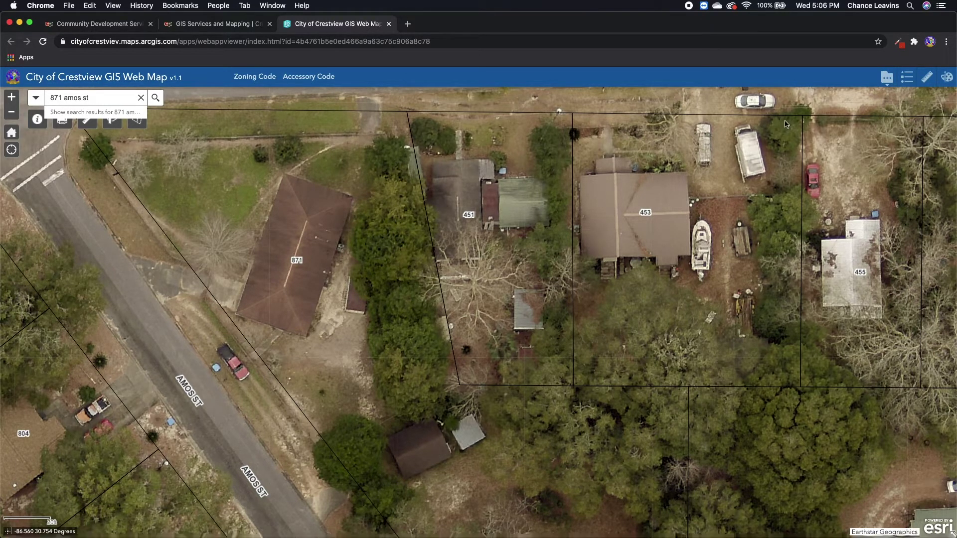
left_click(884, 77)
left_click(892, 99)
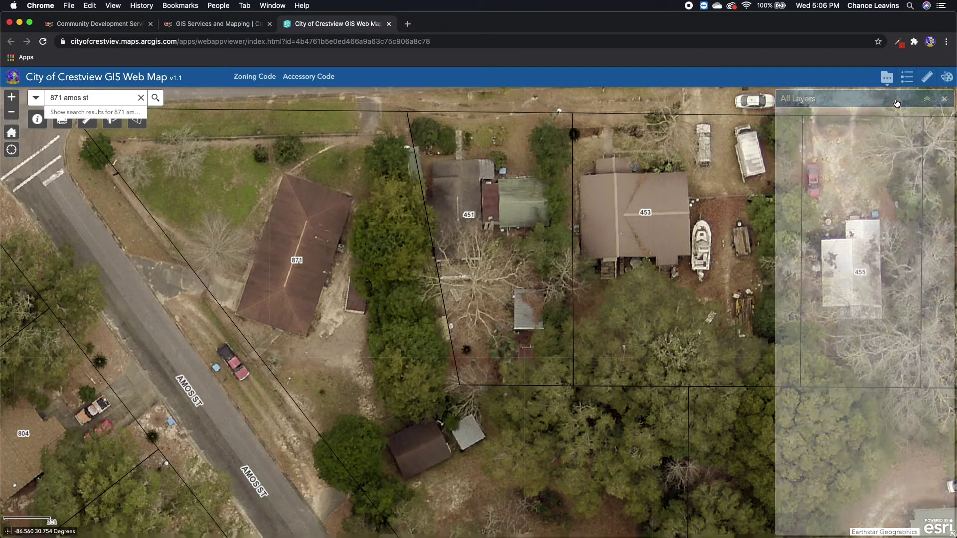
- Turn Zoning back on, view its legend, and open the city Zoning Code in a new tab
left_click(793, 278)
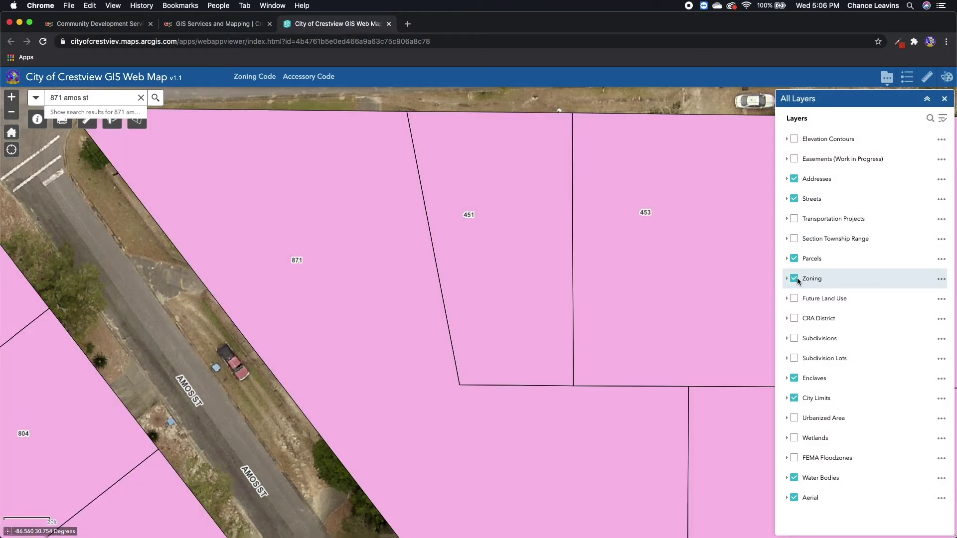
left_click(907, 78)
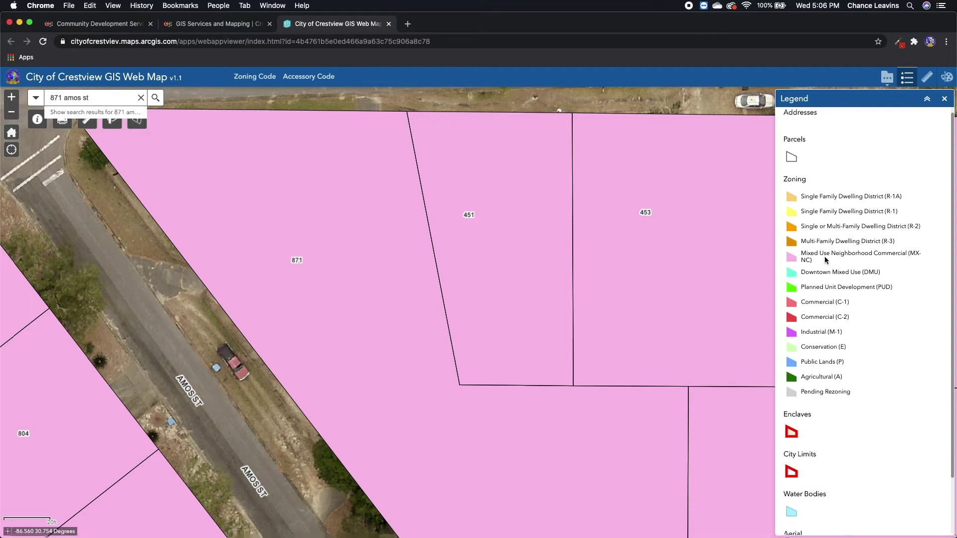
left_click(262, 80)
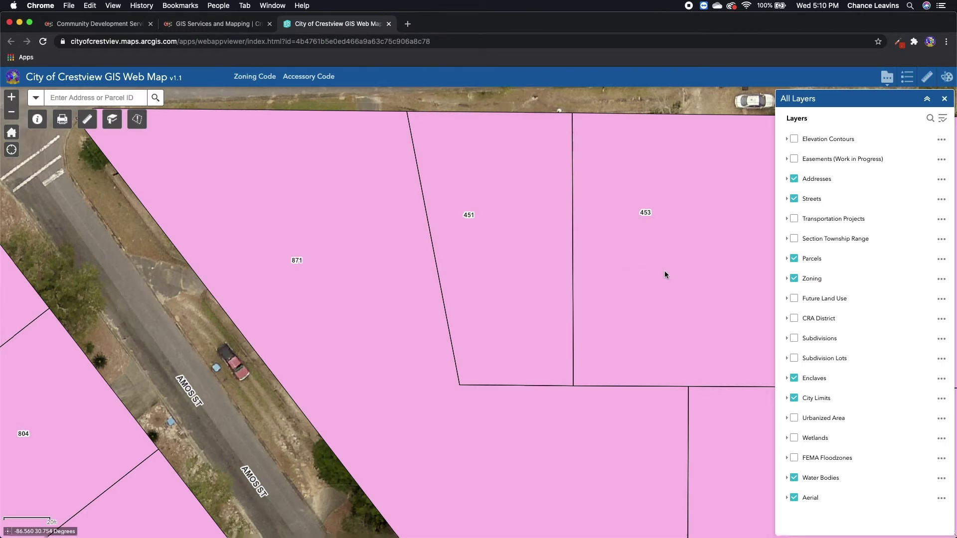
left_click(790, 280)
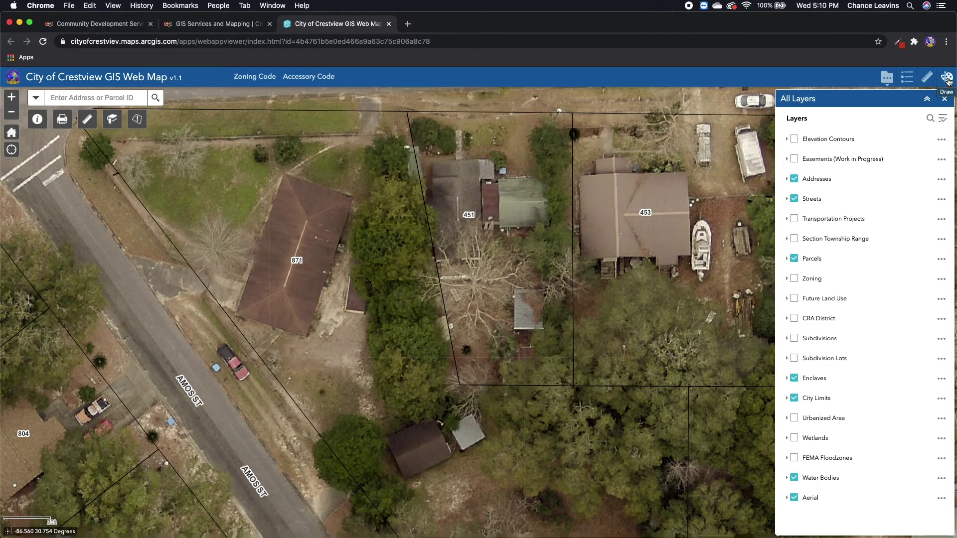
left_click(947, 78)
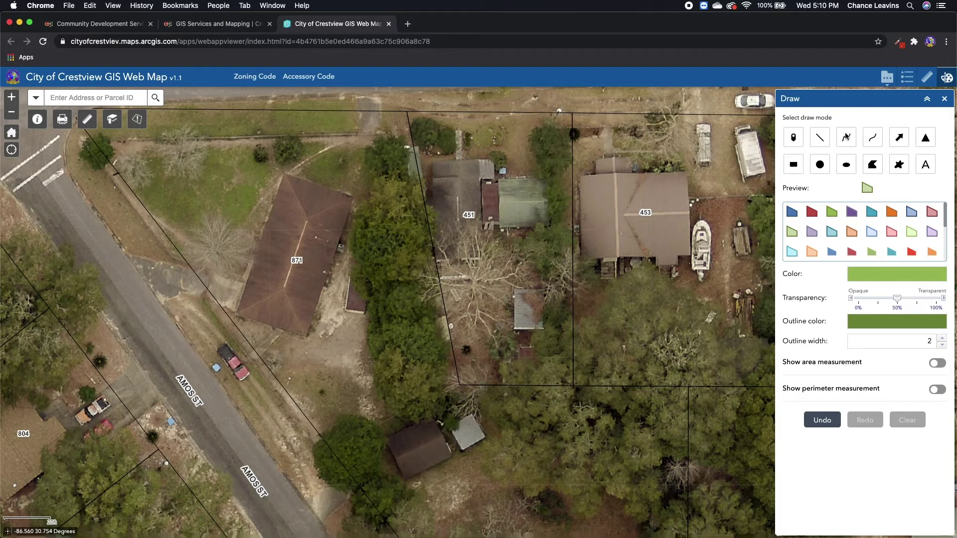
left_click(873, 168)
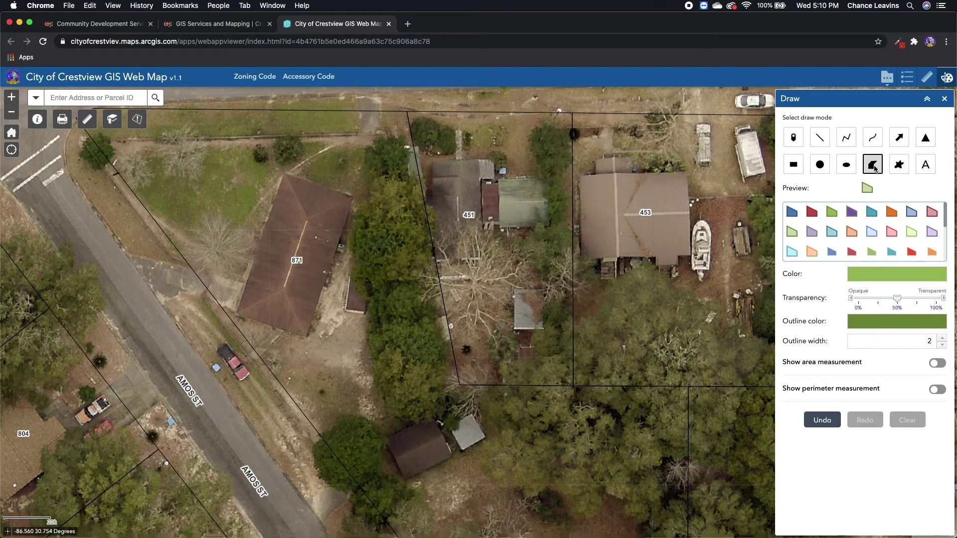
left_click(318, 341)
left_click(365, 352)
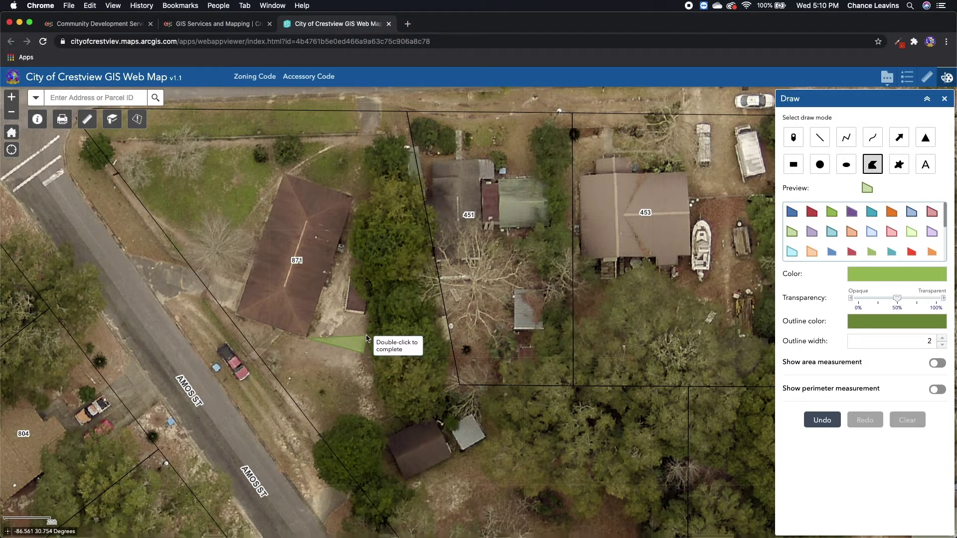
left_click(369, 332)
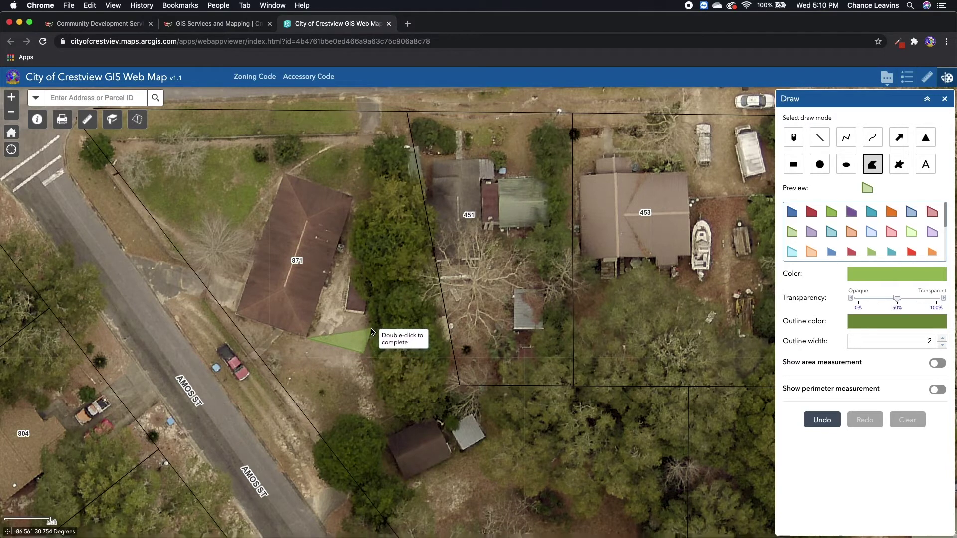
double_click(314, 315)
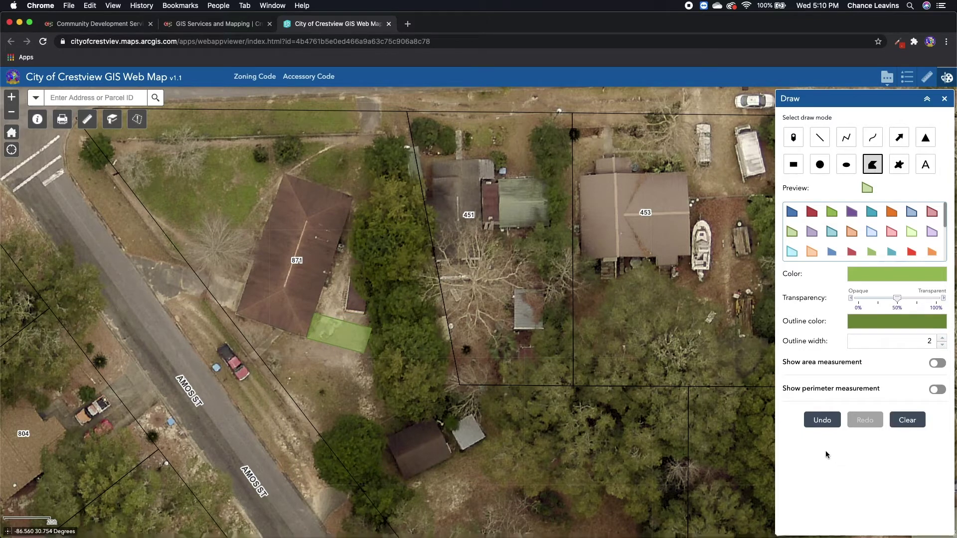
left_click(944, 99)
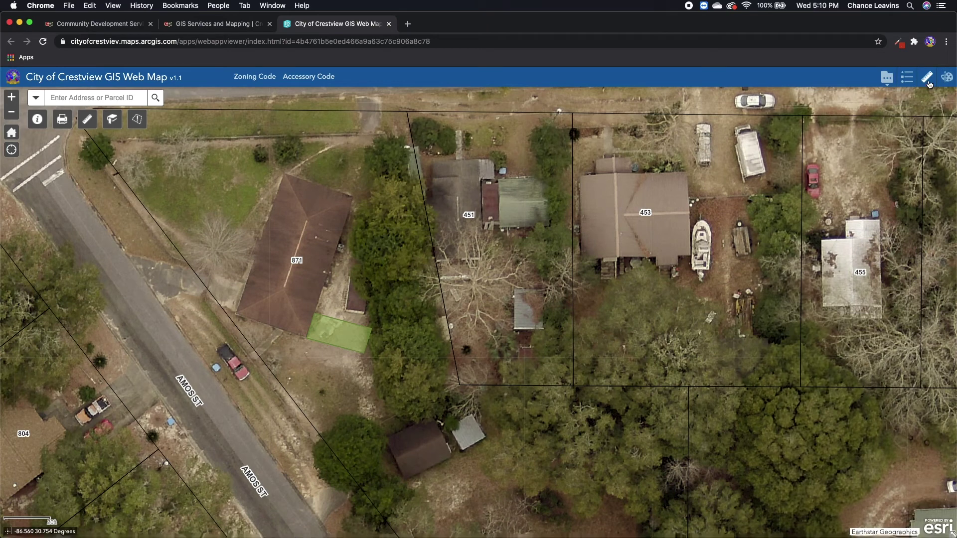
- Measure the 33.3-foot gap from the polygon to the neighbouring lot line, clear it, and recentre on 871
left_click(929, 84)
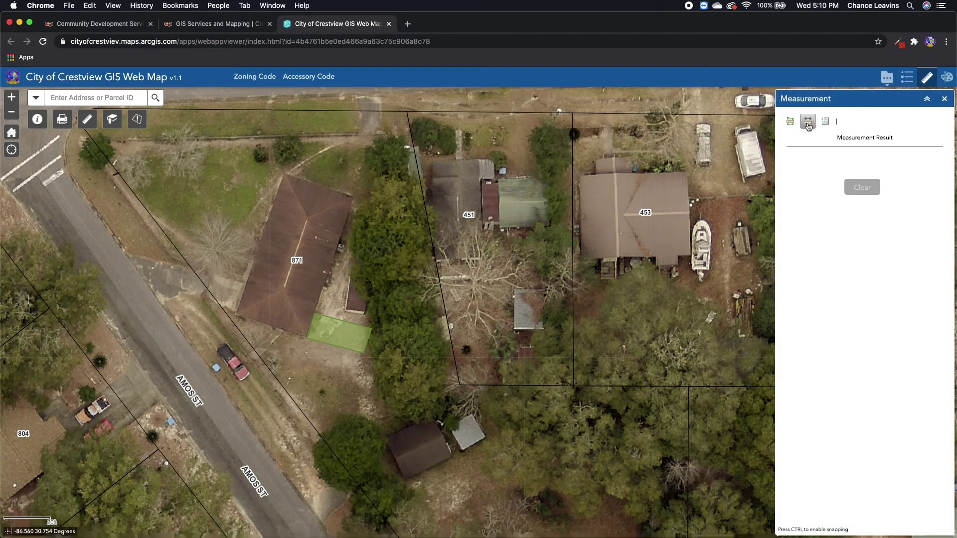
left_click(808, 126)
left_click(448, 334)
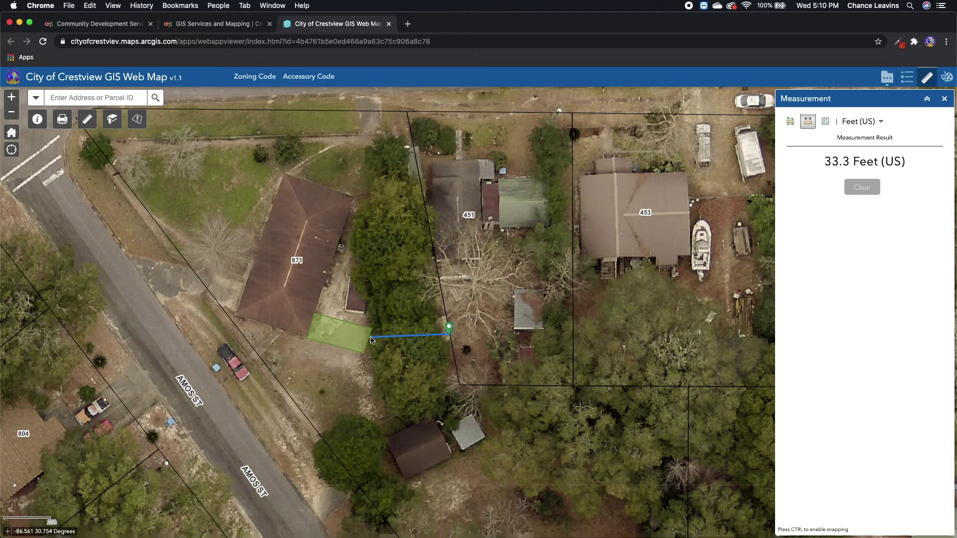
left_click(868, 190)
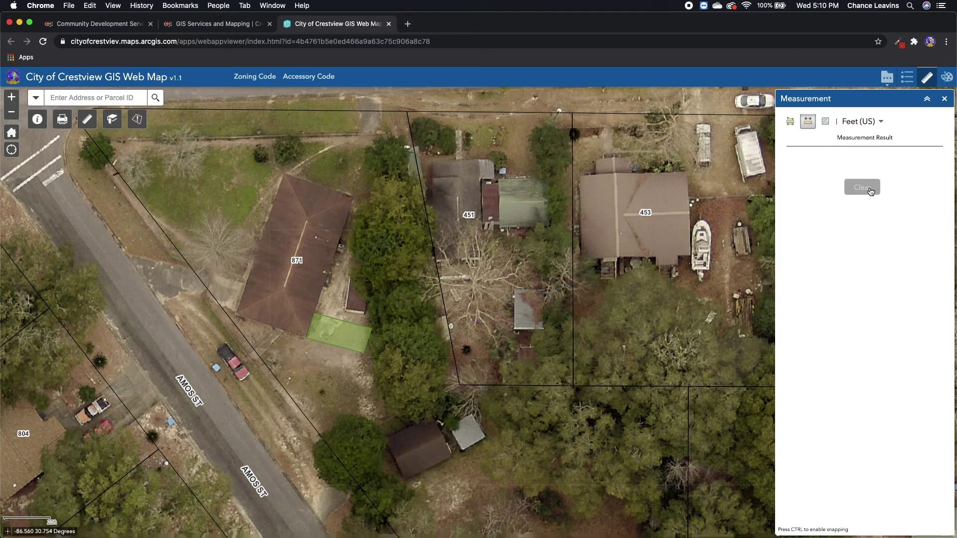
left_click(944, 99)
left_click_drag(407, 252, 483, 267)
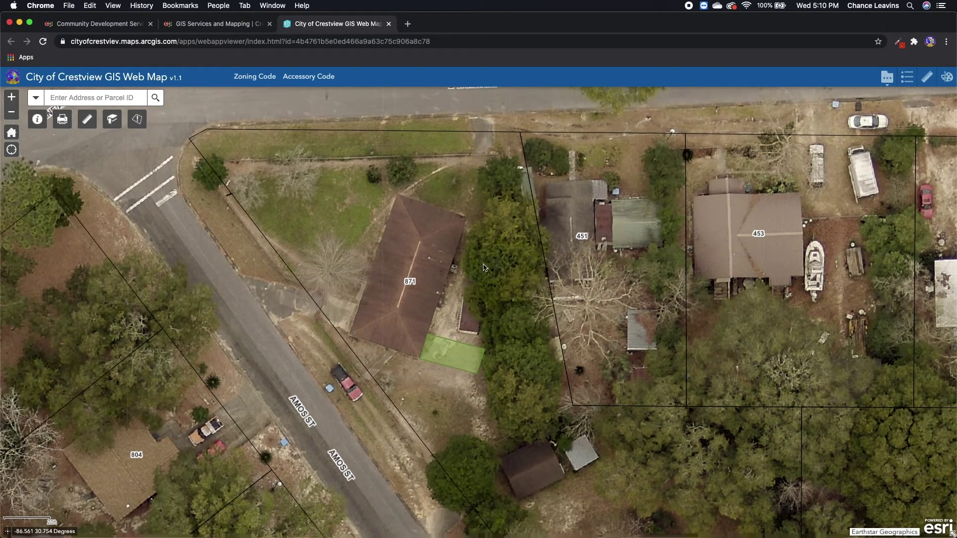
- Check the advanced print settings, then print the map as a Letter ANSI A Landscape PDF
left_click(62, 120)
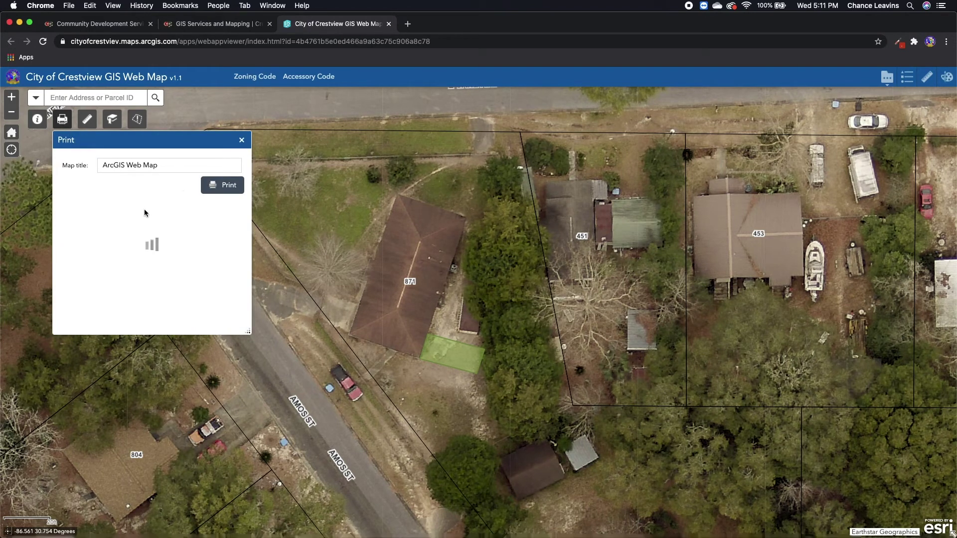
left_click(165, 212)
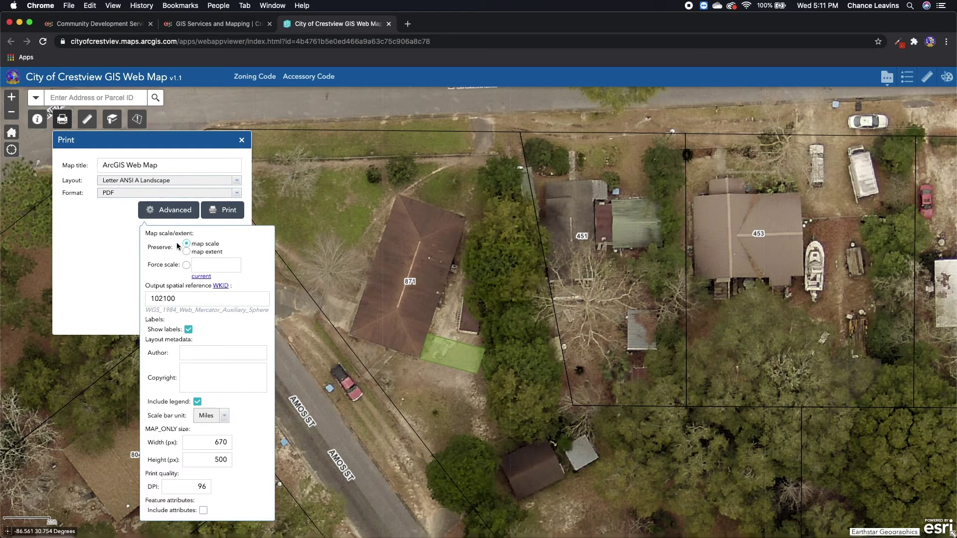
left_click(121, 287)
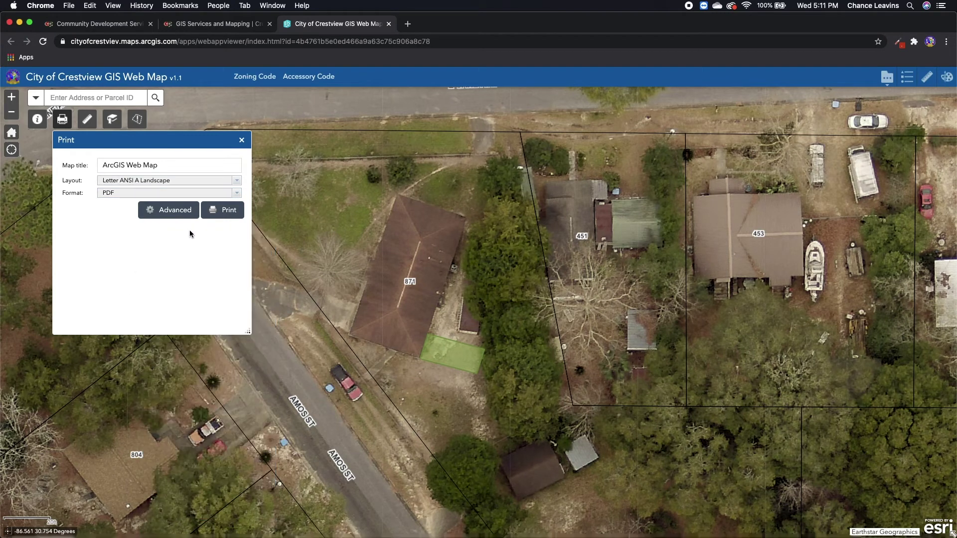
left_click(223, 211)
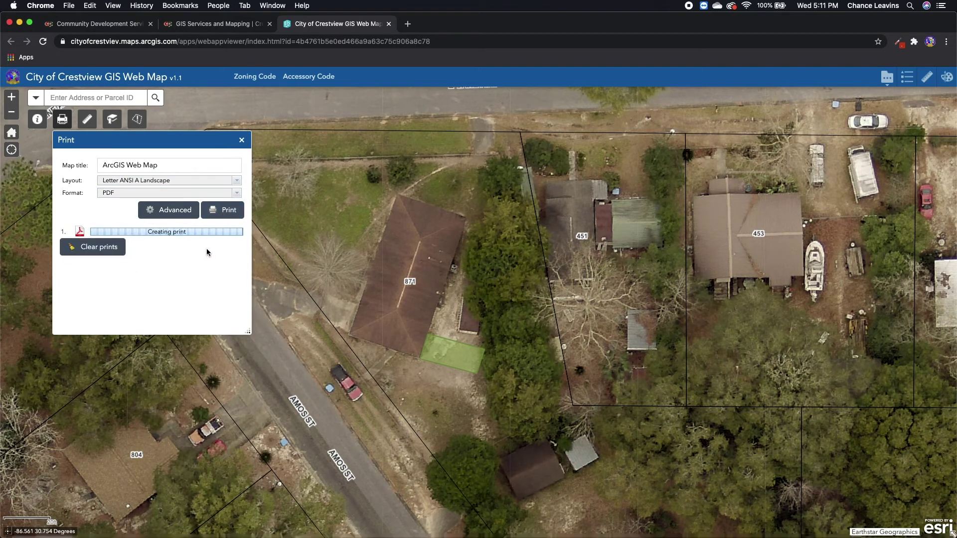